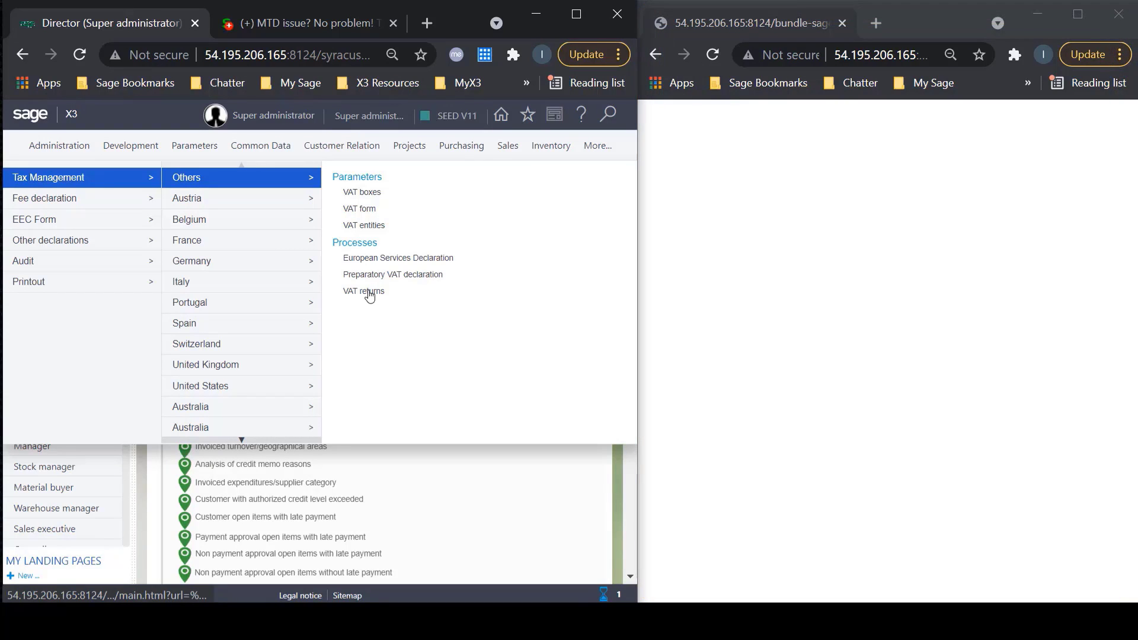
- Open the VAT returns process and start a new return with VAT form UKVAT and VAT entity GBLC
left_click(363, 291)
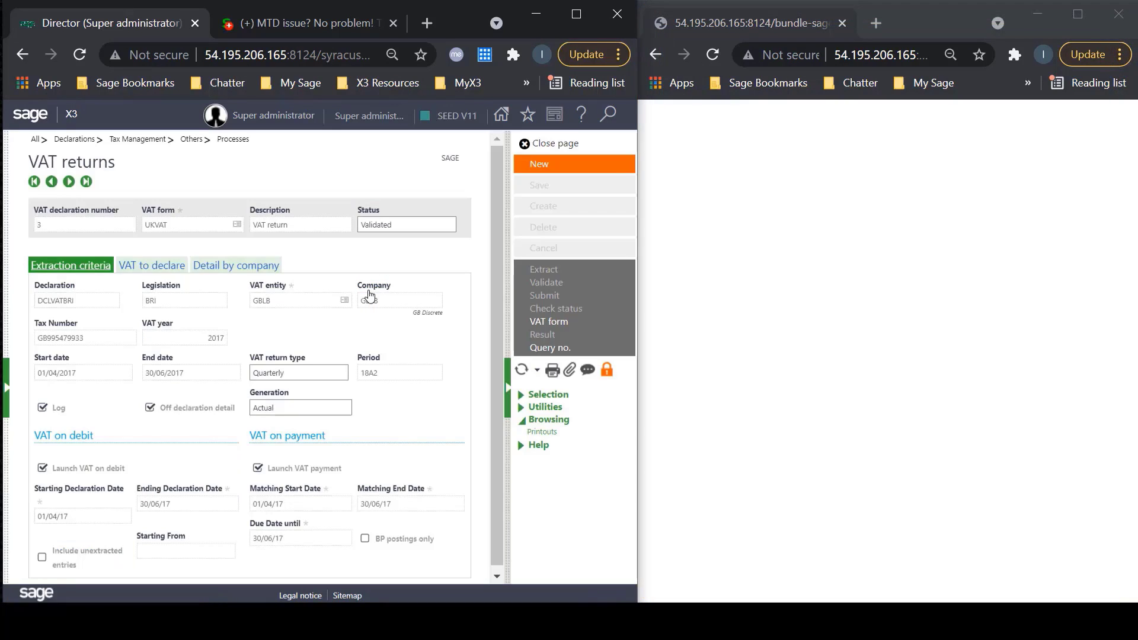
left_click(538, 163)
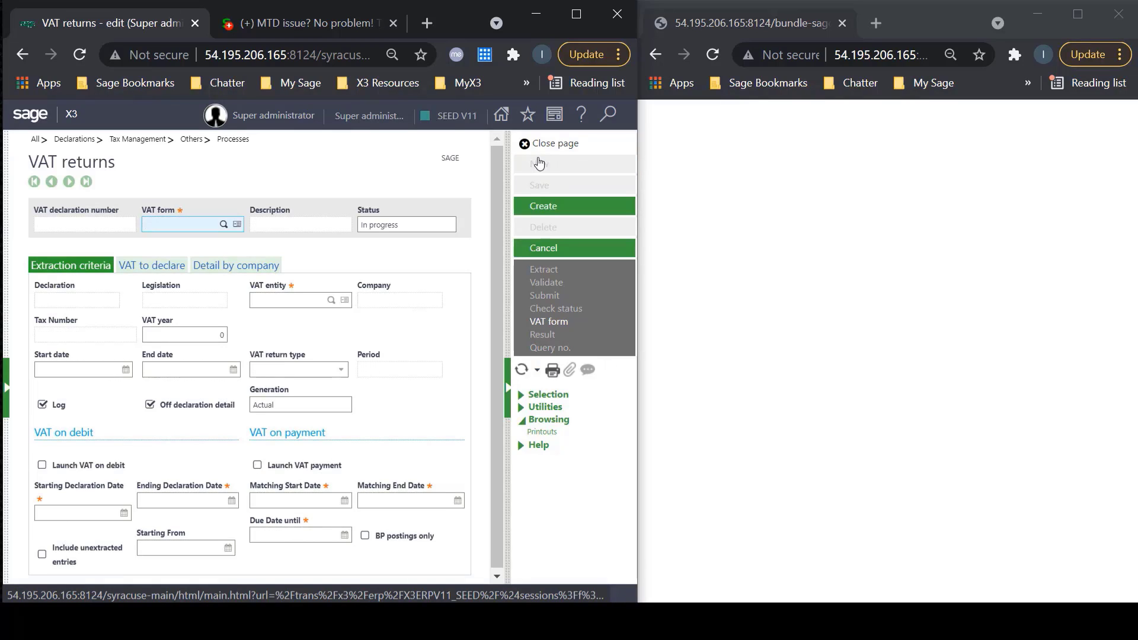
left_click(223, 225)
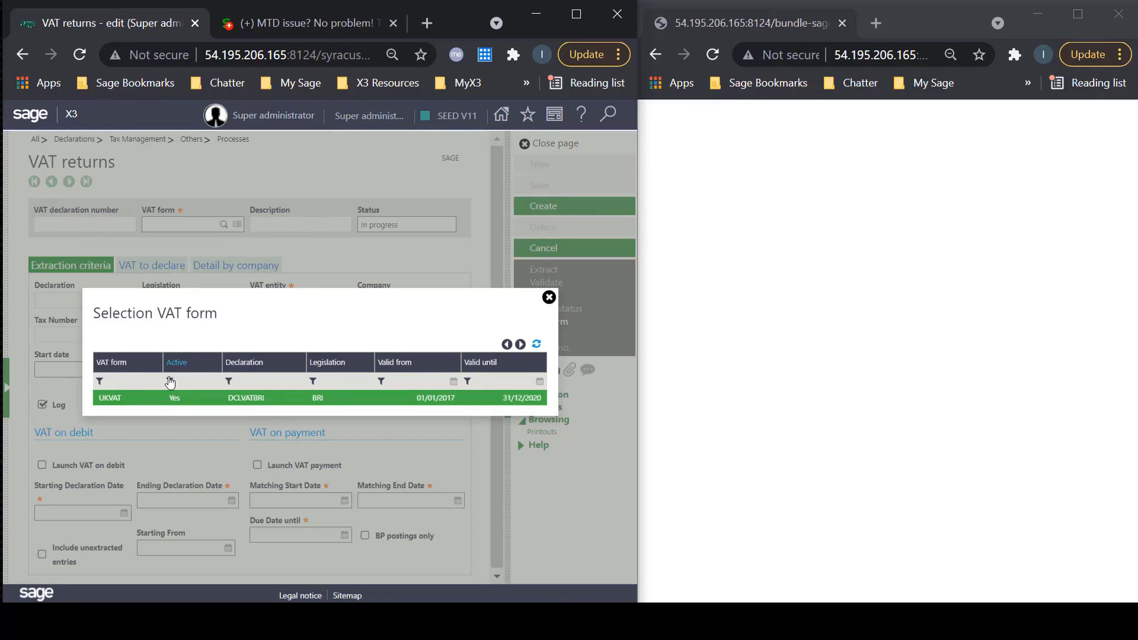
left_click(173, 398)
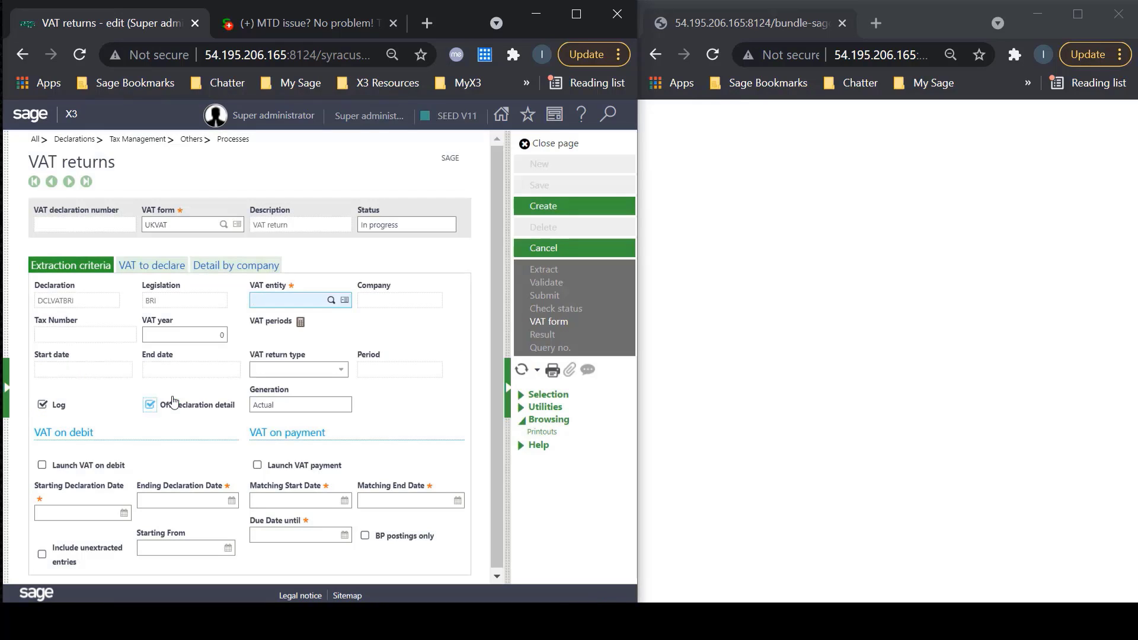
left_click(331, 300)
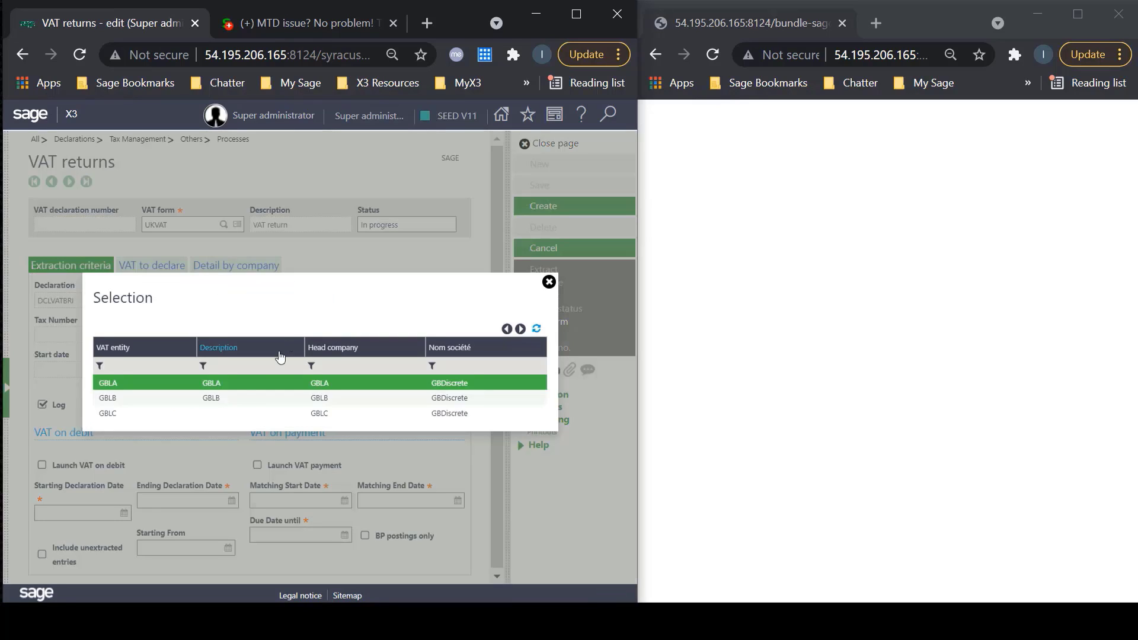
left_click(222, 419)
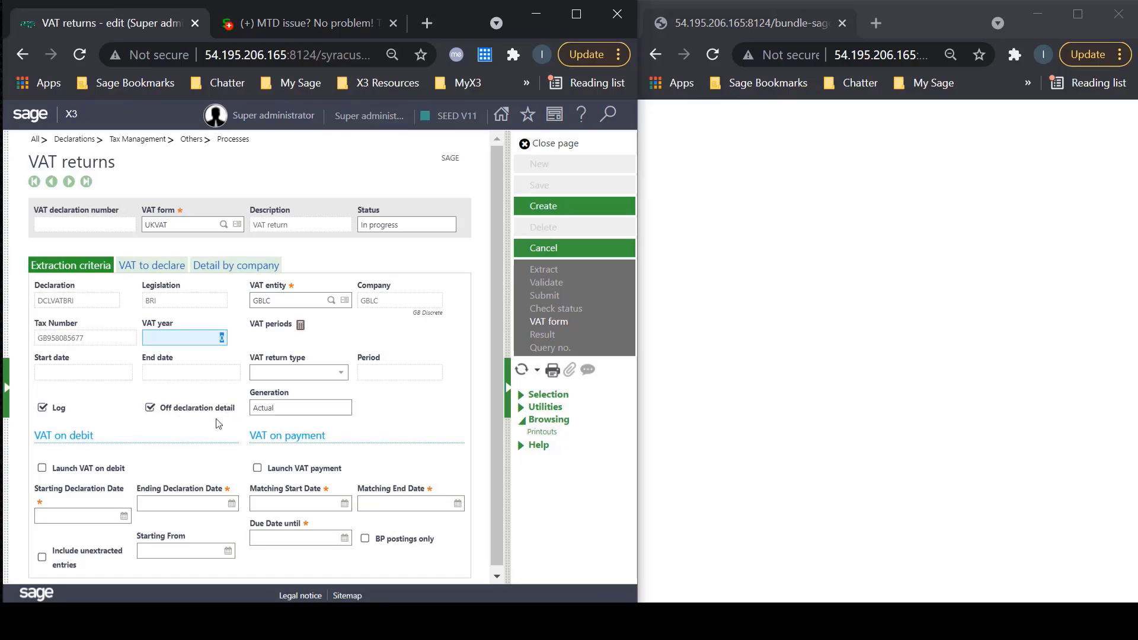
- Set the VAT year to 2017 and proceed through the HMRC authority page to the sign-in form
type("2017")
key("Tab")
left_click(295, 386)
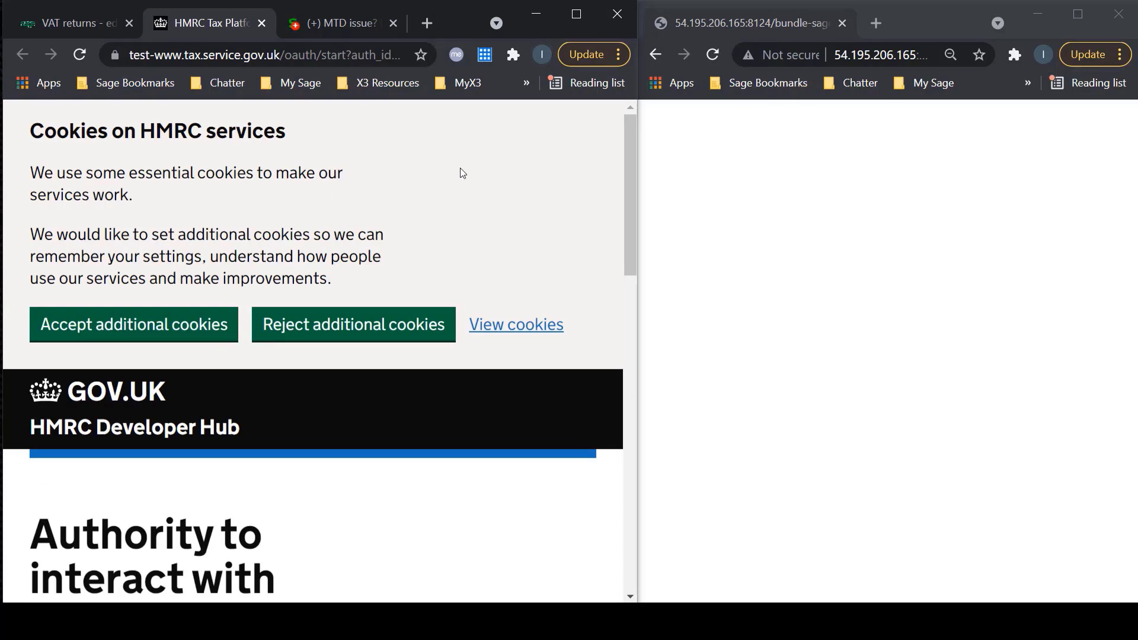
left_click(634, 301)
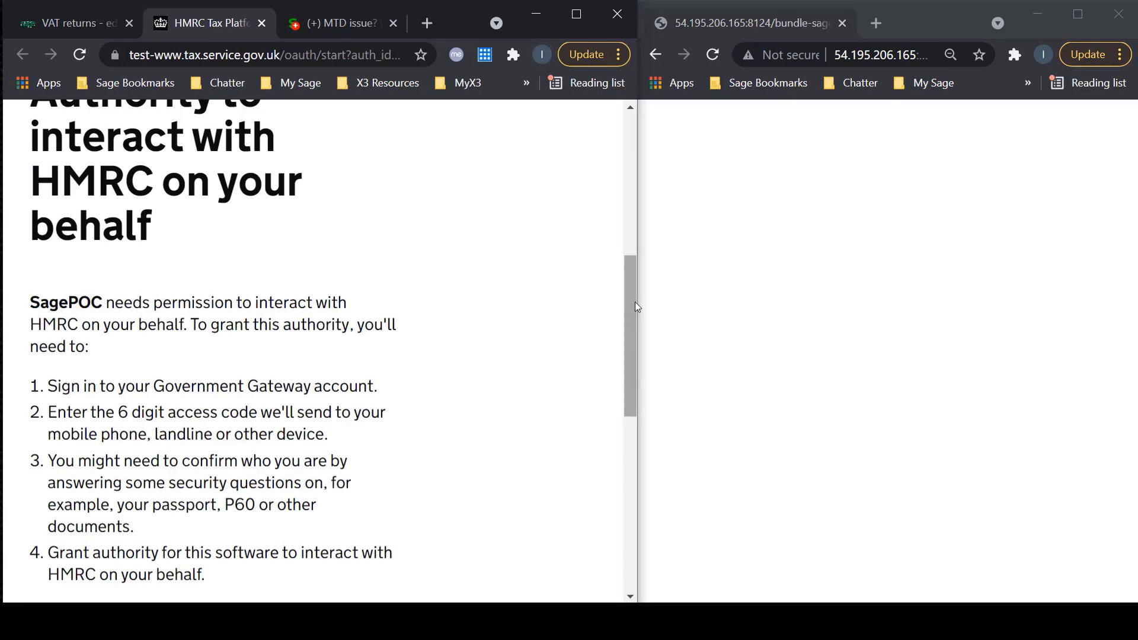
left_click_drag(634, 301, 358, 458)
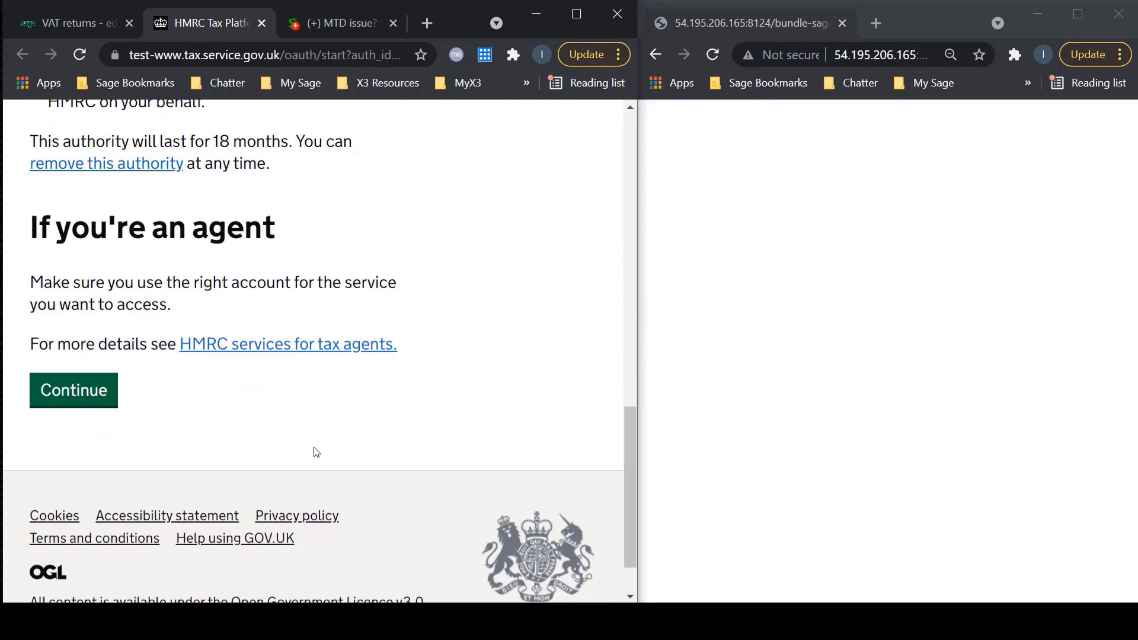
left_click(112, 393)
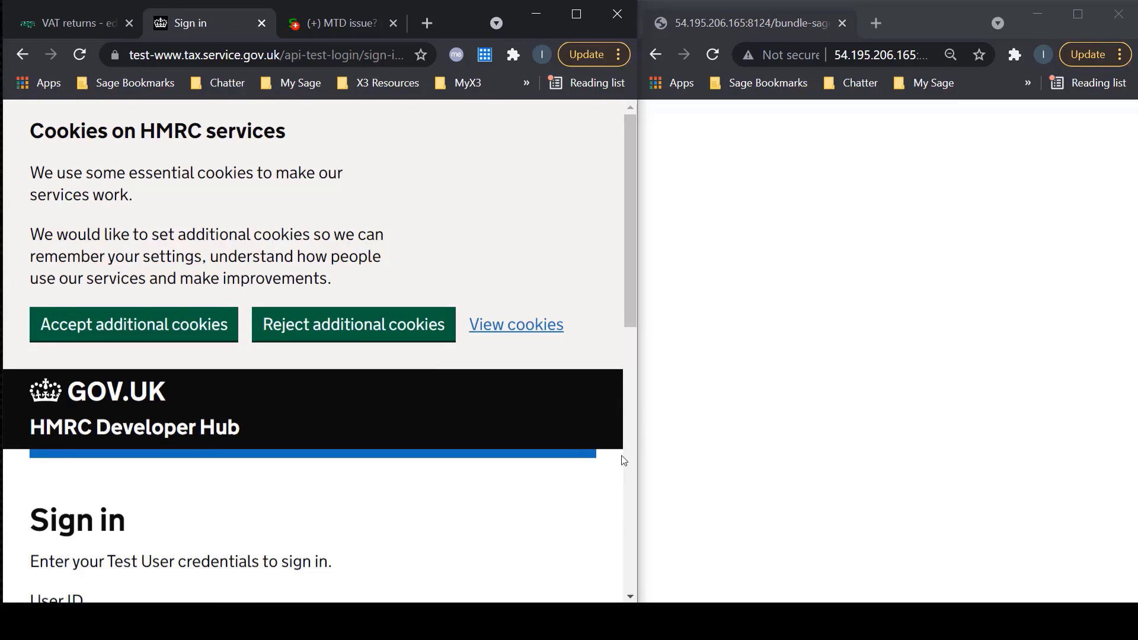
- Sign in to HMRC with the test user's ID and password, and grant SagePOC authority over the VAT information
scroll(622, 459, "down", 7)
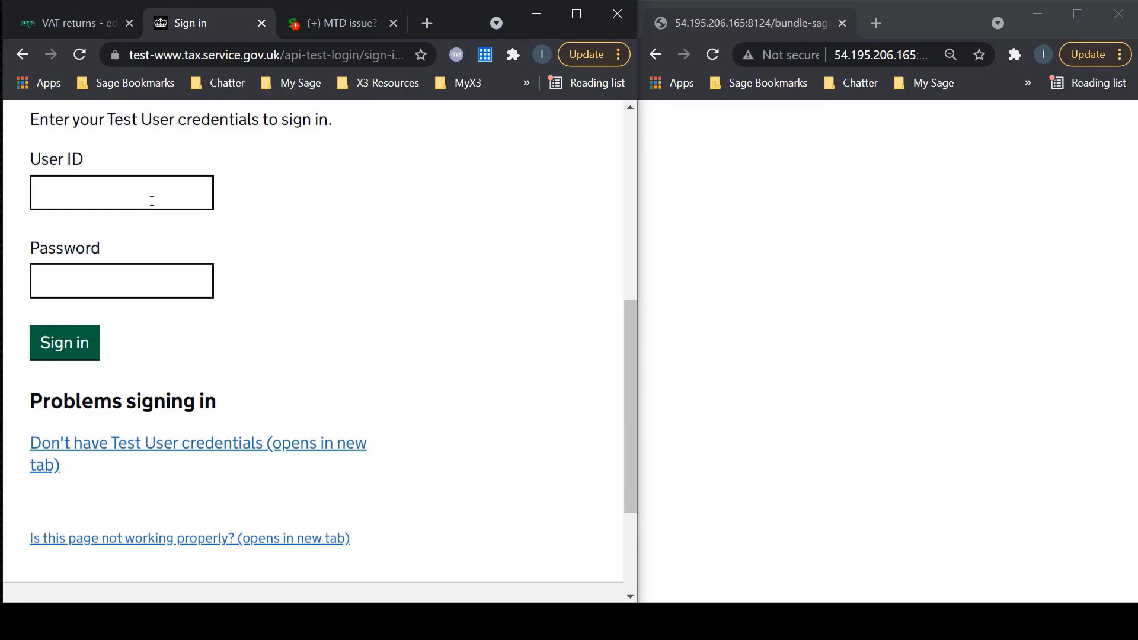
left_click(152, 200)
left_click(160, 234)
left_click(184, 283)
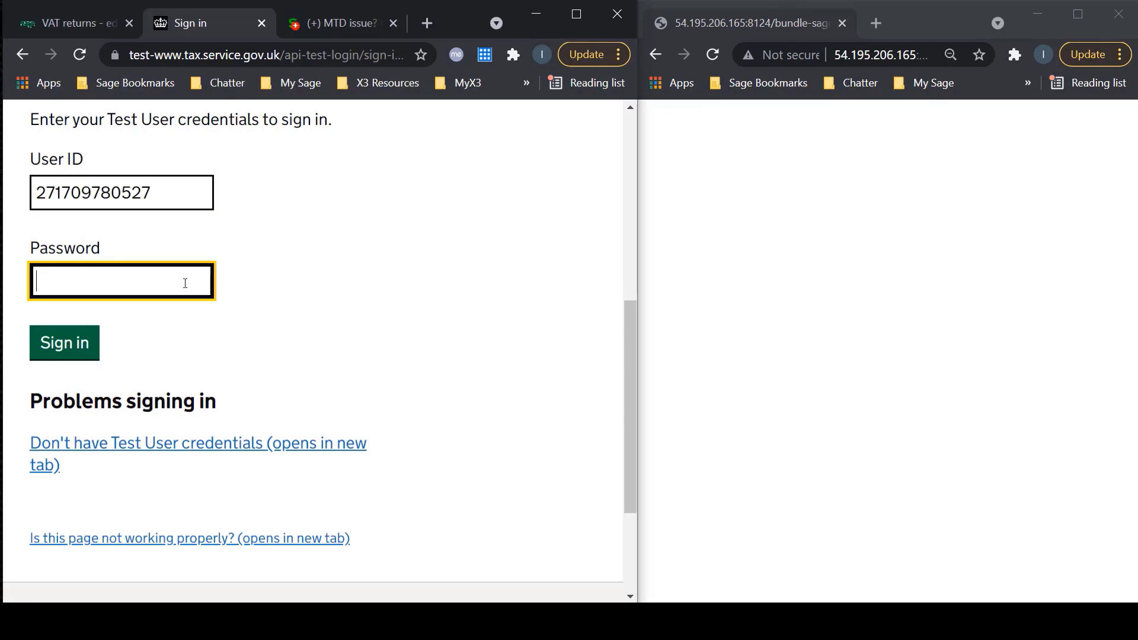
key("ctrl+v")
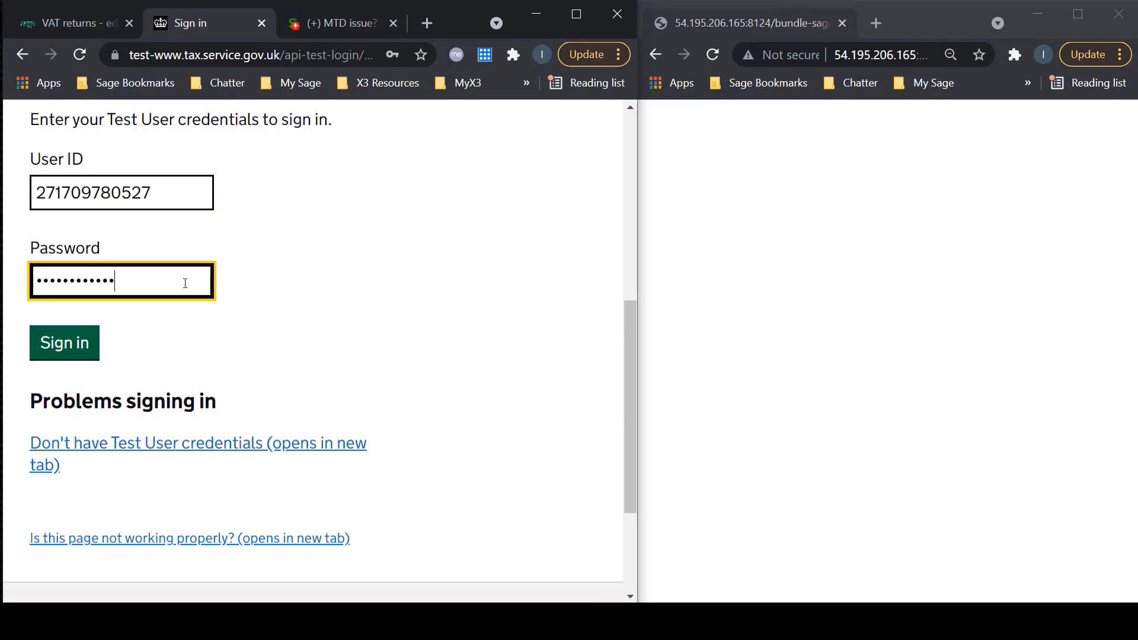
left_click(68, 354)
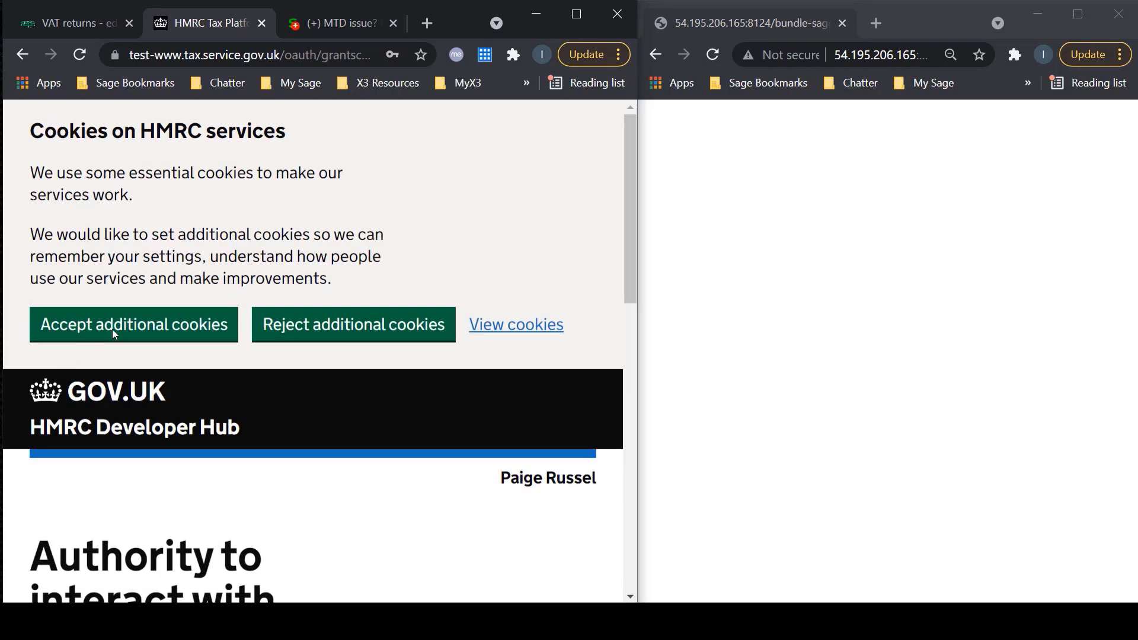
left_click(628, 400)
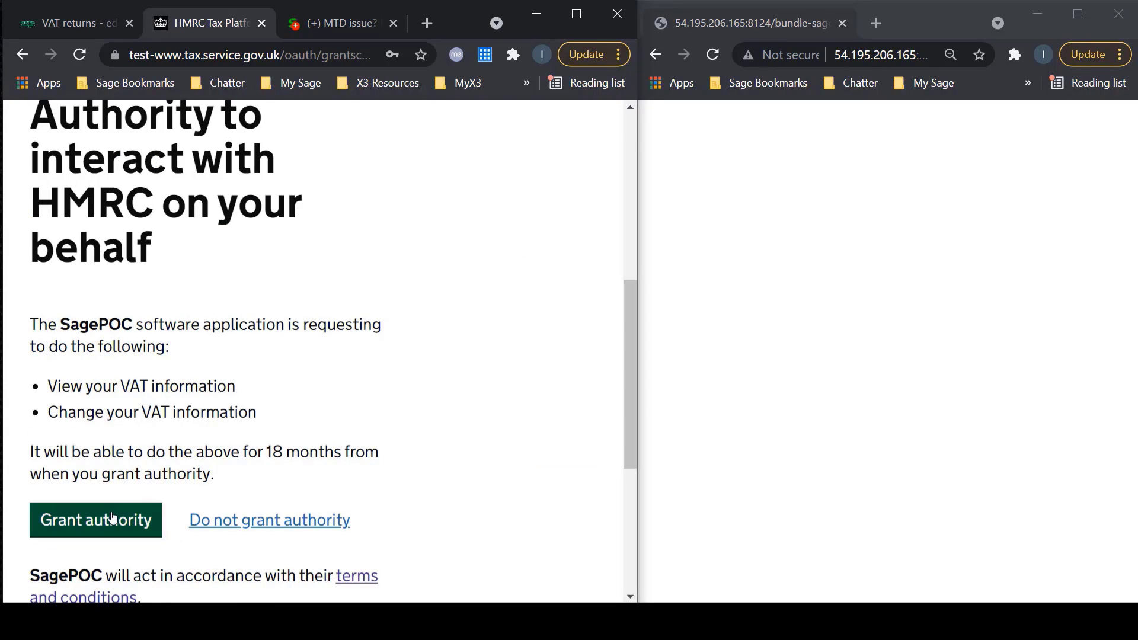
left_click(113, 519)
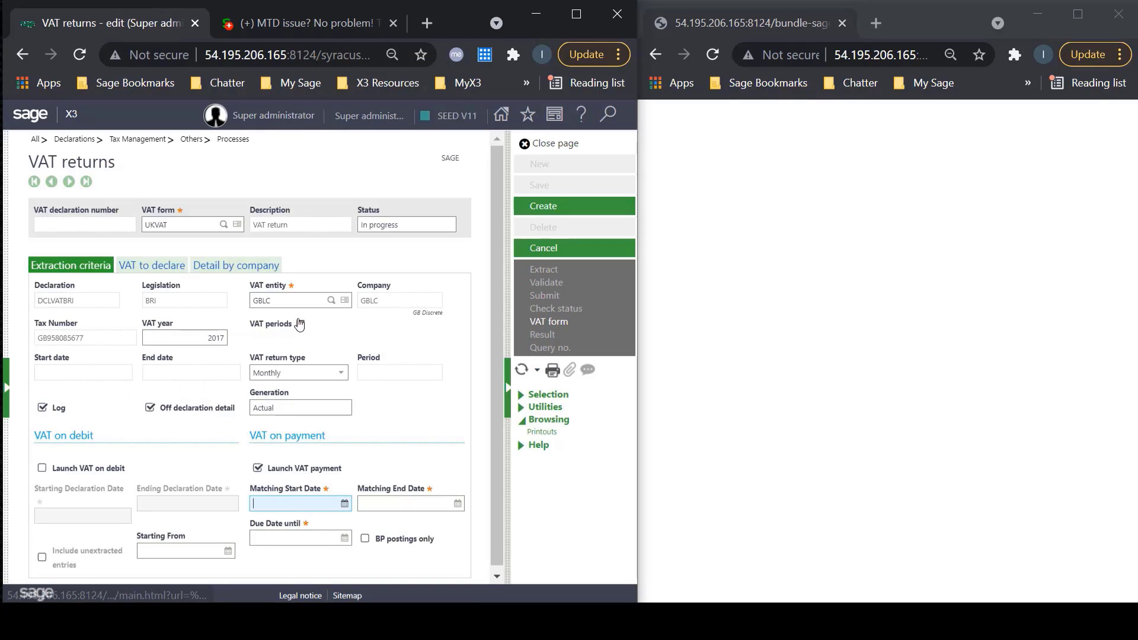
- Load the VAT period 01/04/2017 to 30/06/2017 from the VAT periods and create the VAT return
left_click(301, 326)
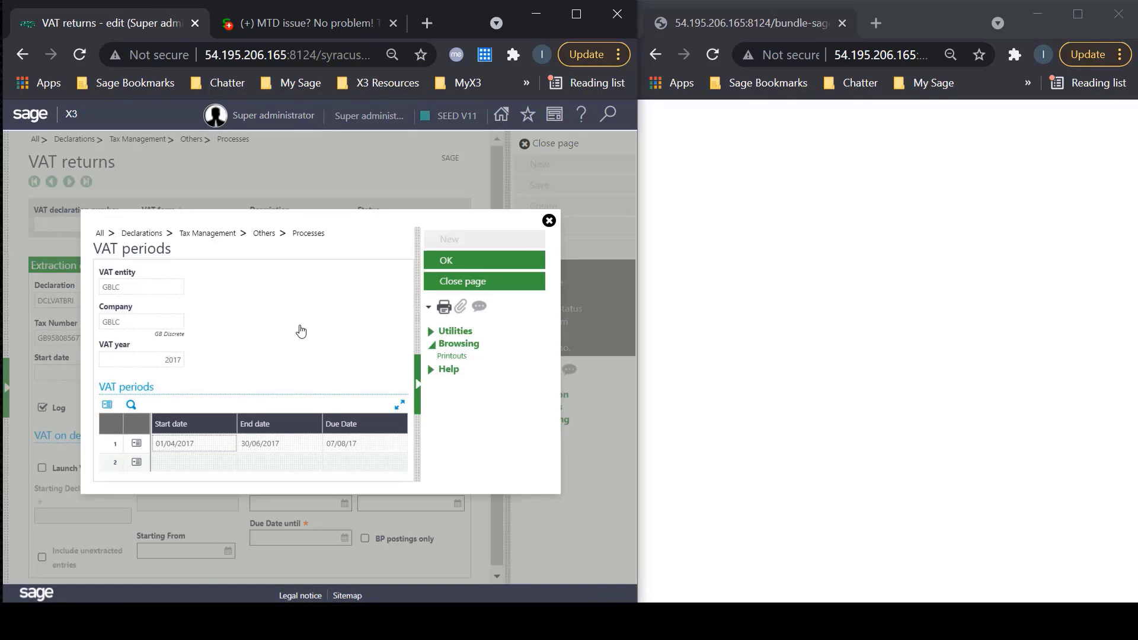
left_click(444, 262)
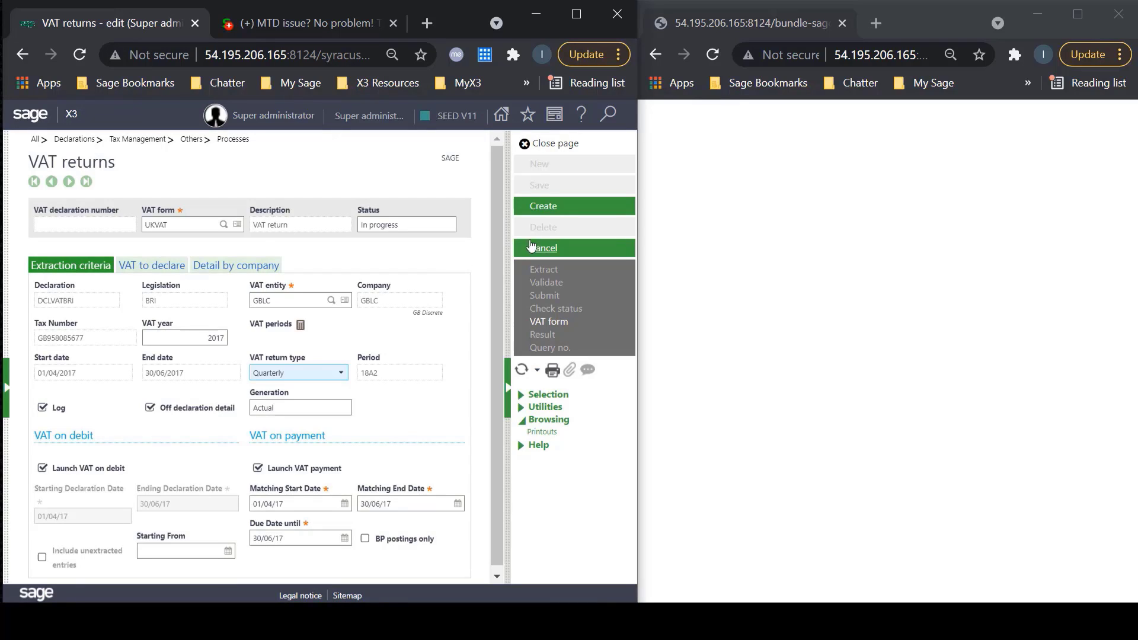
left_click(543, 205)
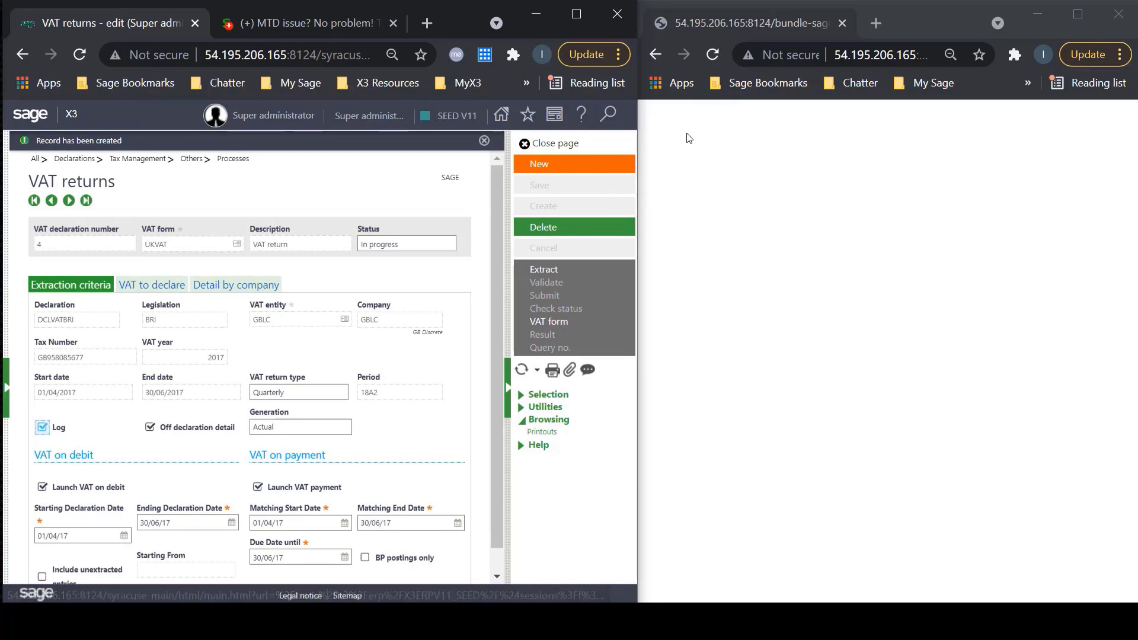
- Refresh the web service call log in the other window, and extract the VAT return's data, closing the extraction log
left_click(709, 50)
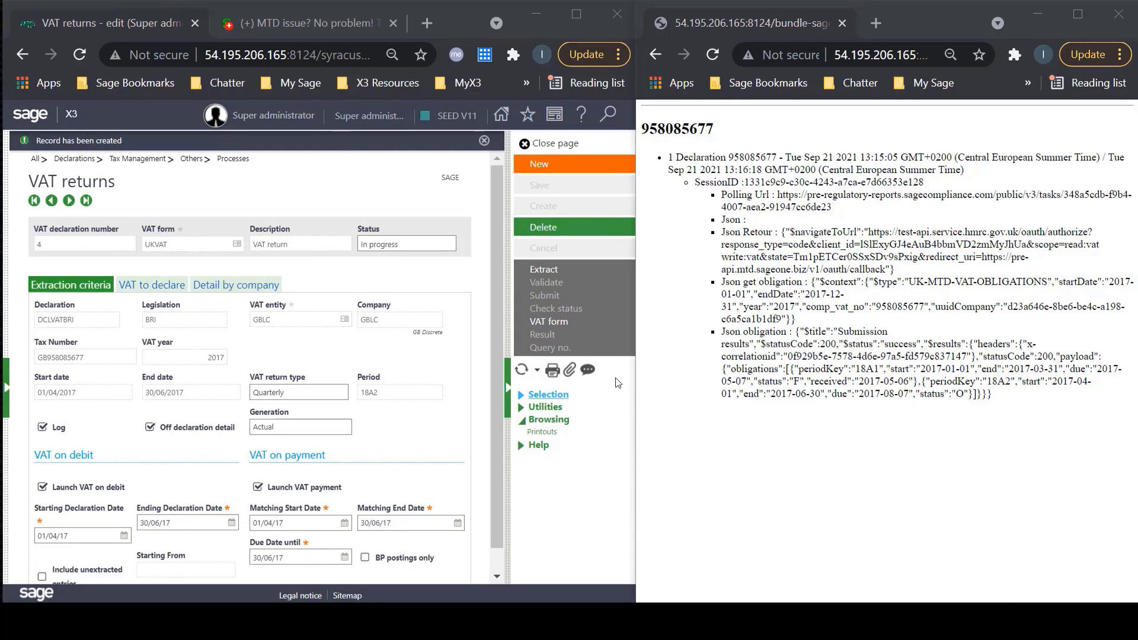
left_click(539, 271)
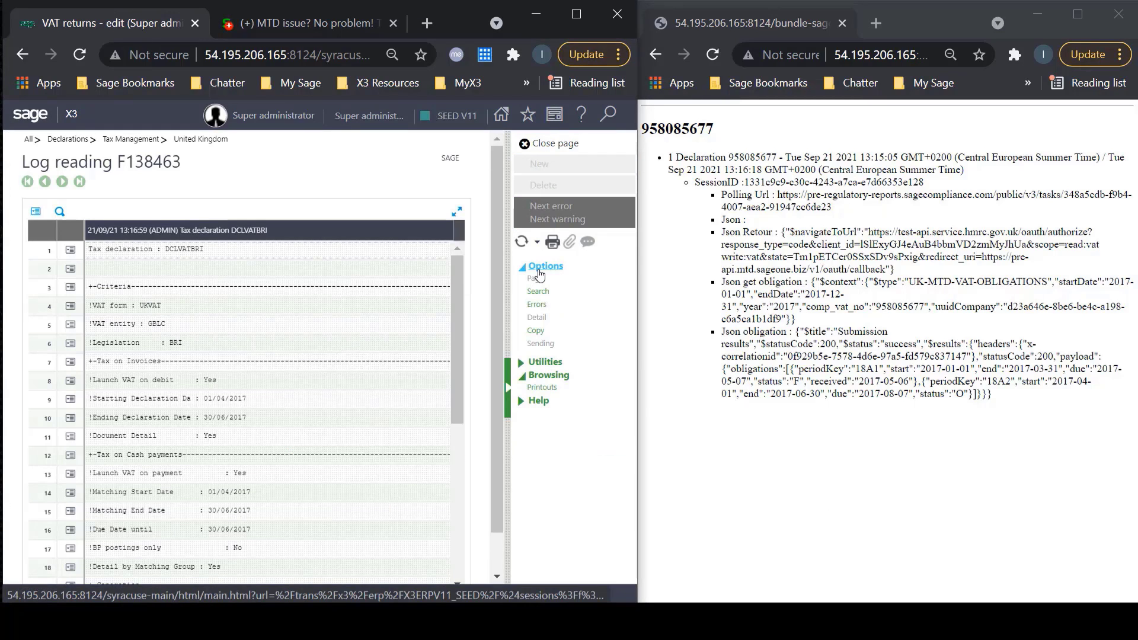
left_click(560, 148)
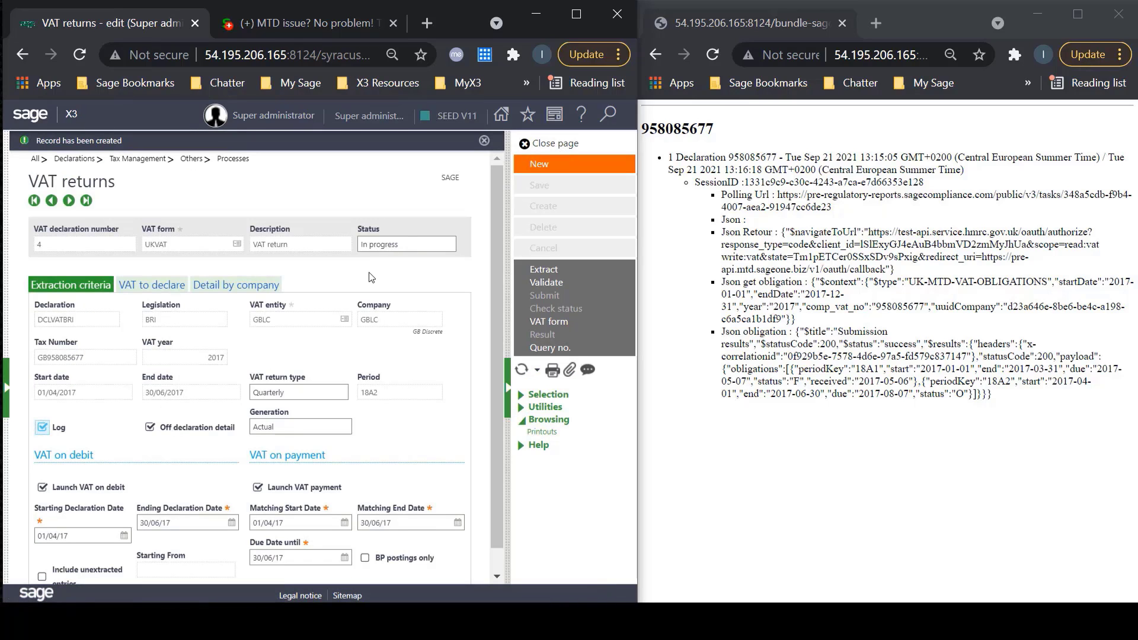
- Review the VAT boxes to declare and the extracted values by company, and validate the VAT return
left_click(166, 285)
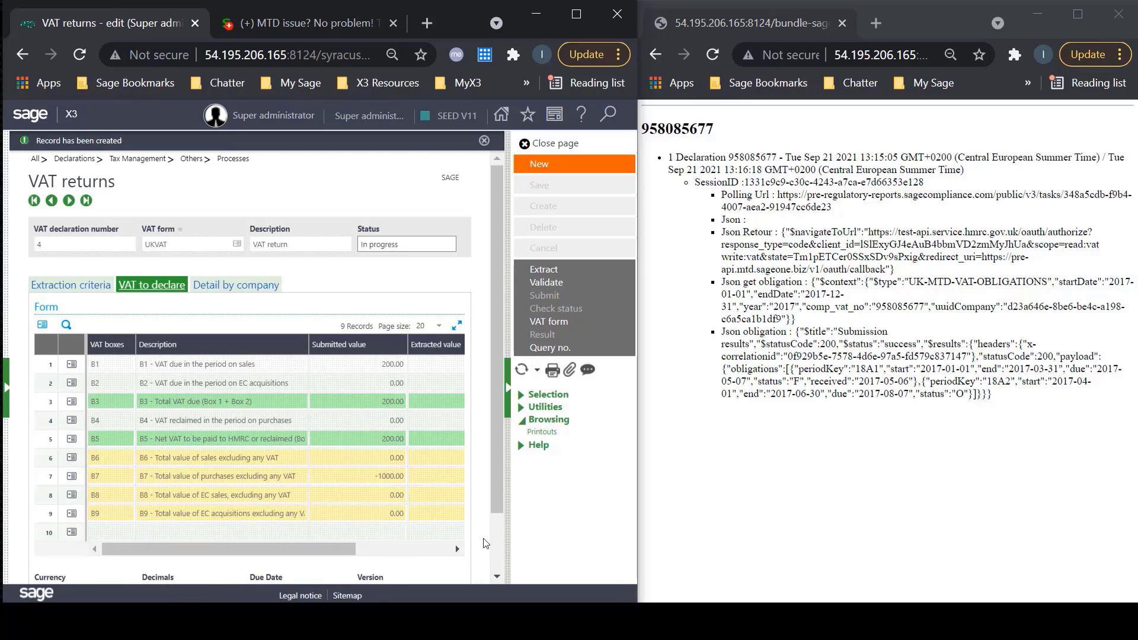
left_click(276, 287)
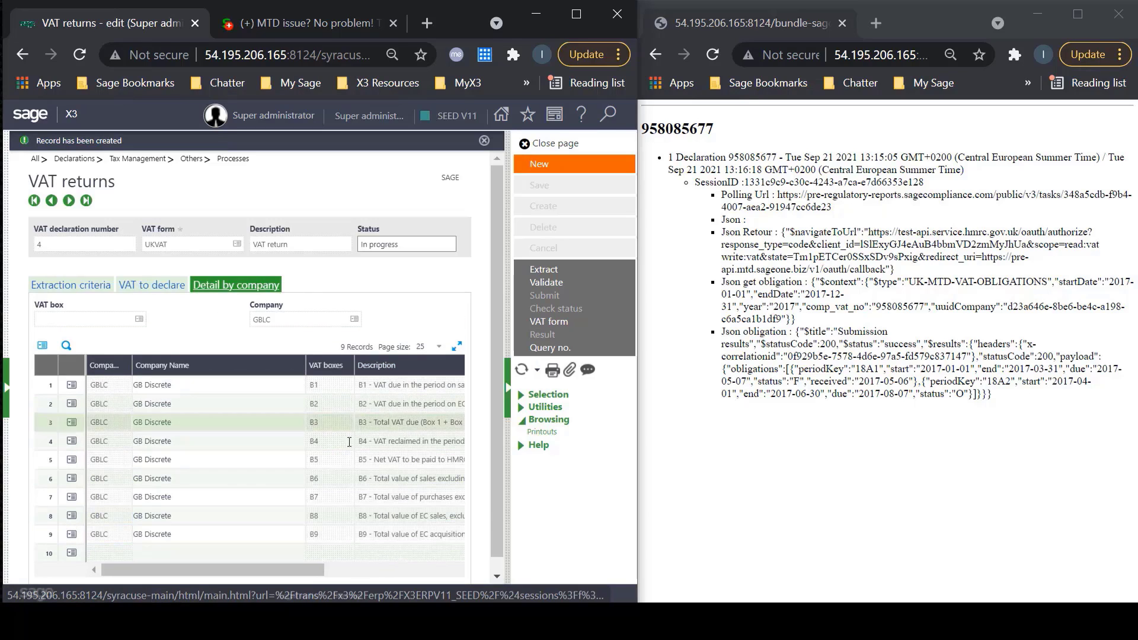
left_click_drag(240, 572, 368, 562)
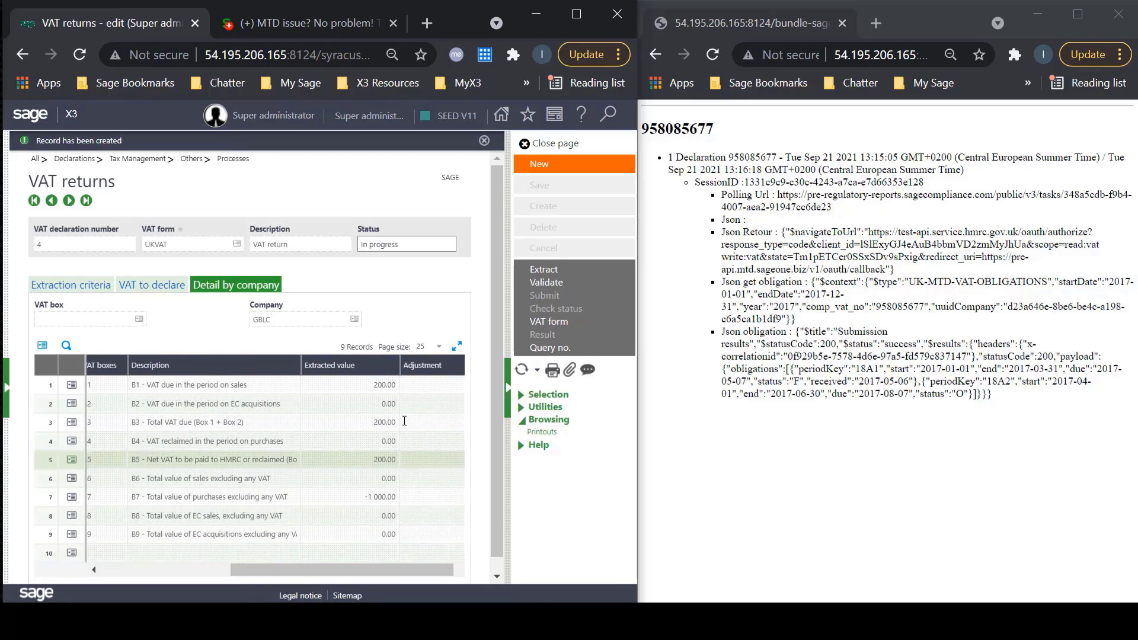
left_click(551, 283)
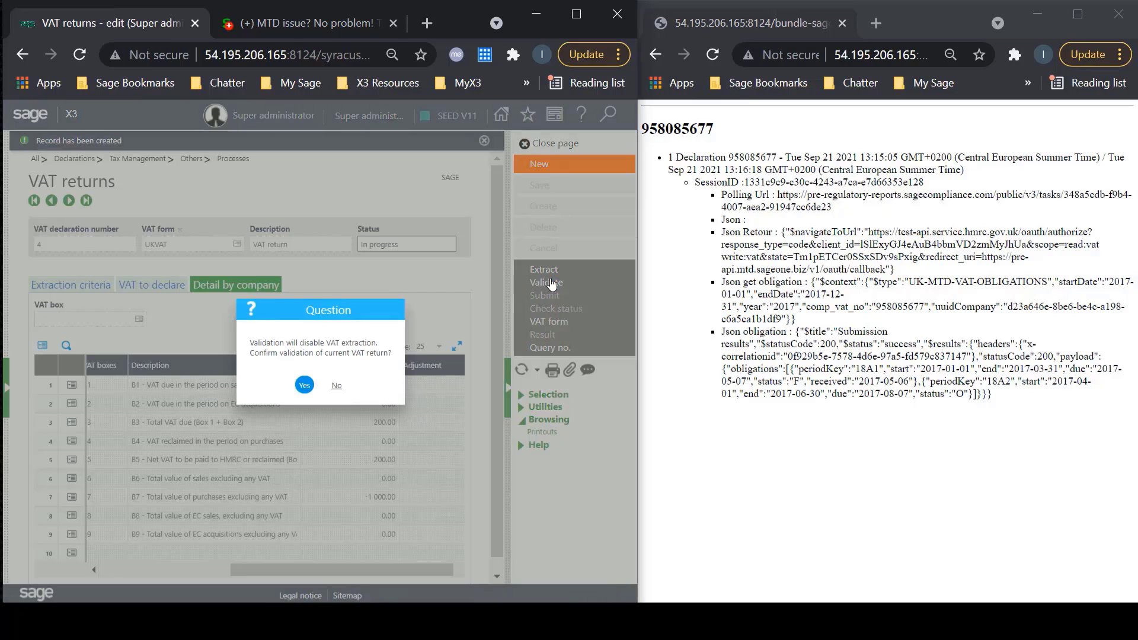
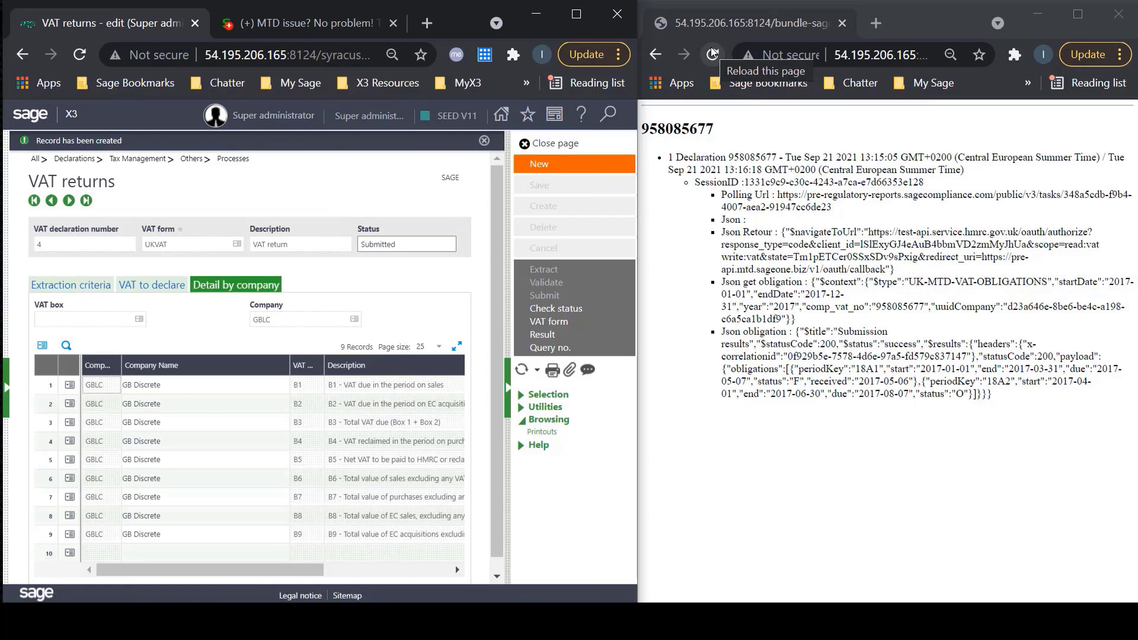
- Check the submission status of the VAT return, refreshing the web service call log before and after the check
left_click(712, 54)
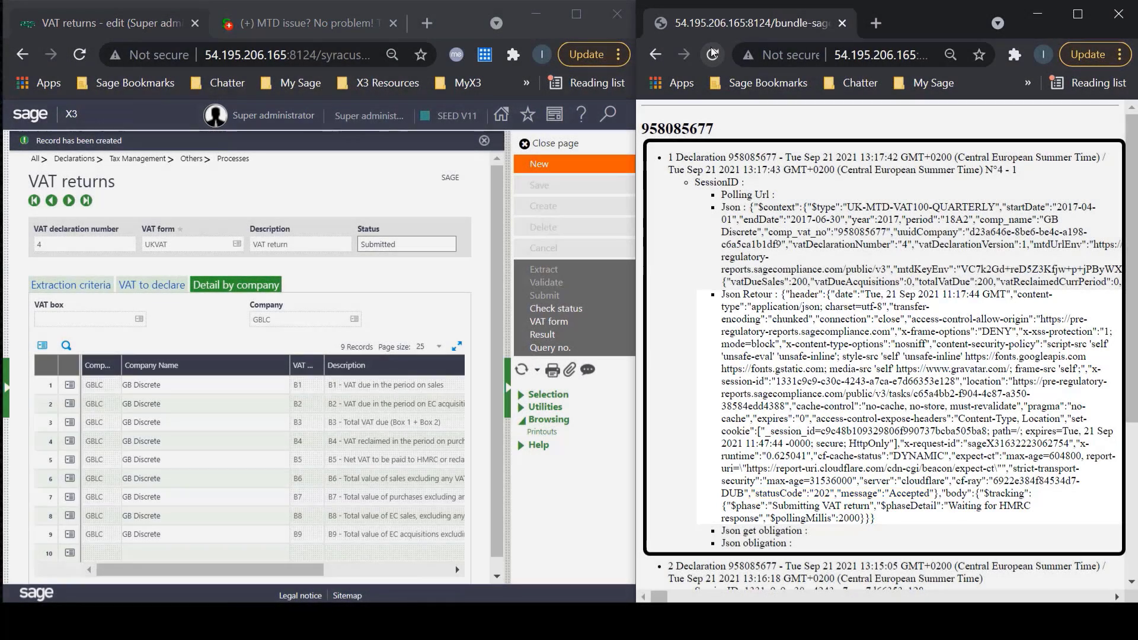
left_click(713, 52)
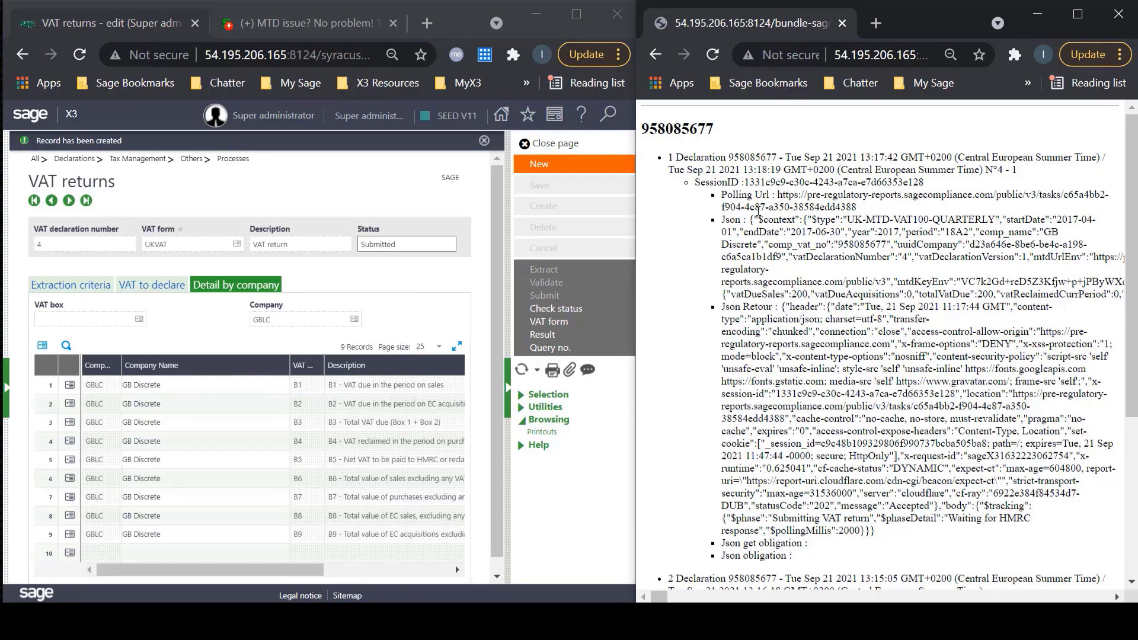
left_click(558, 311)
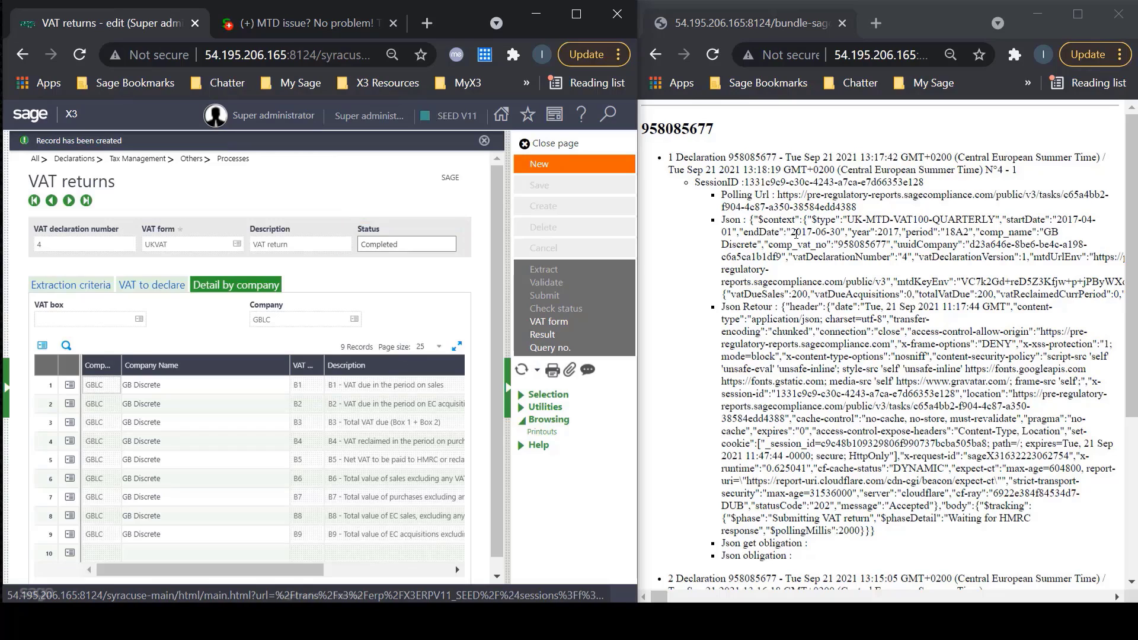
left_click(709, 54)
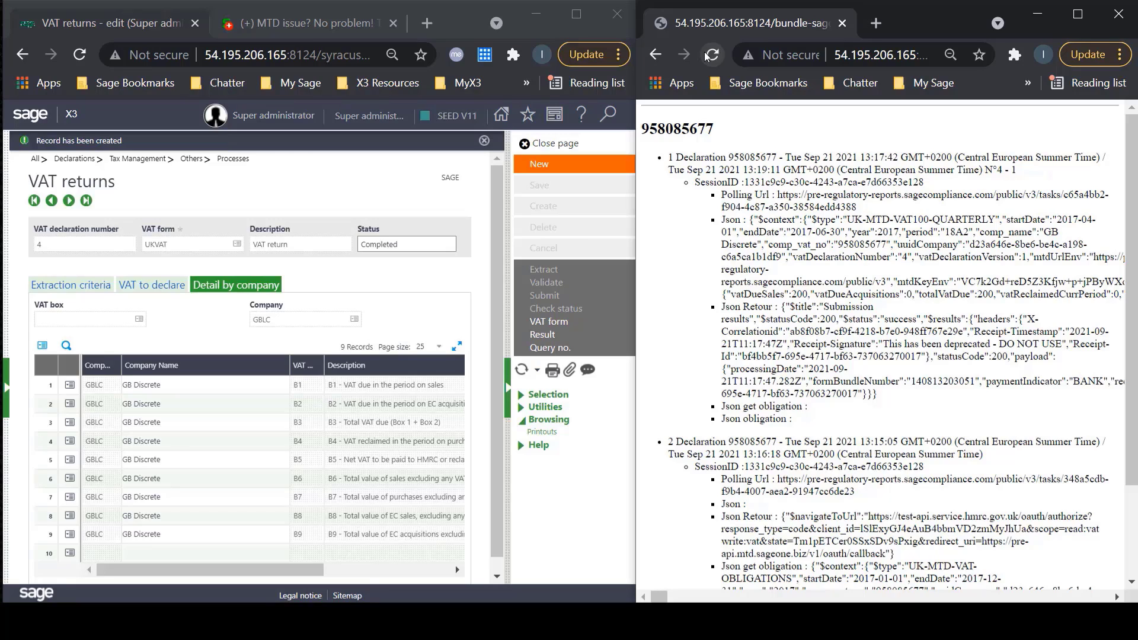
left_click(711, 54)
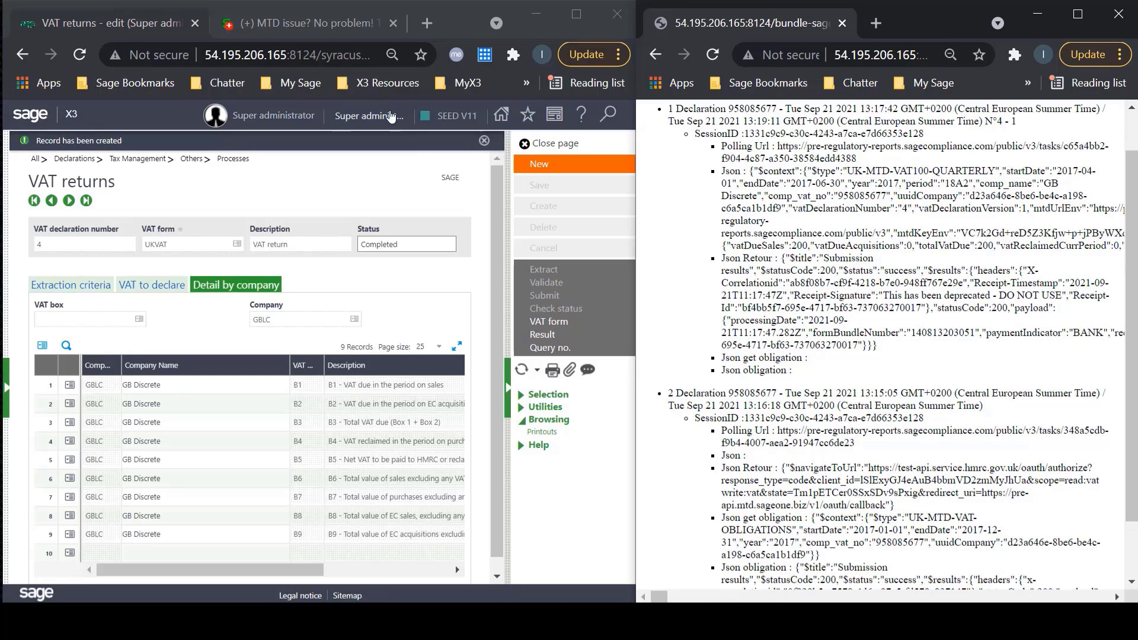
- Clear the logged web service calls by opening 54.195.206.165:8124/bundle-sage-rr/razMongoDb, leaving the VAT return page, and refresh the call log in the other window
left_click(358, 54)
type("54.195.206.165:8124/bun")
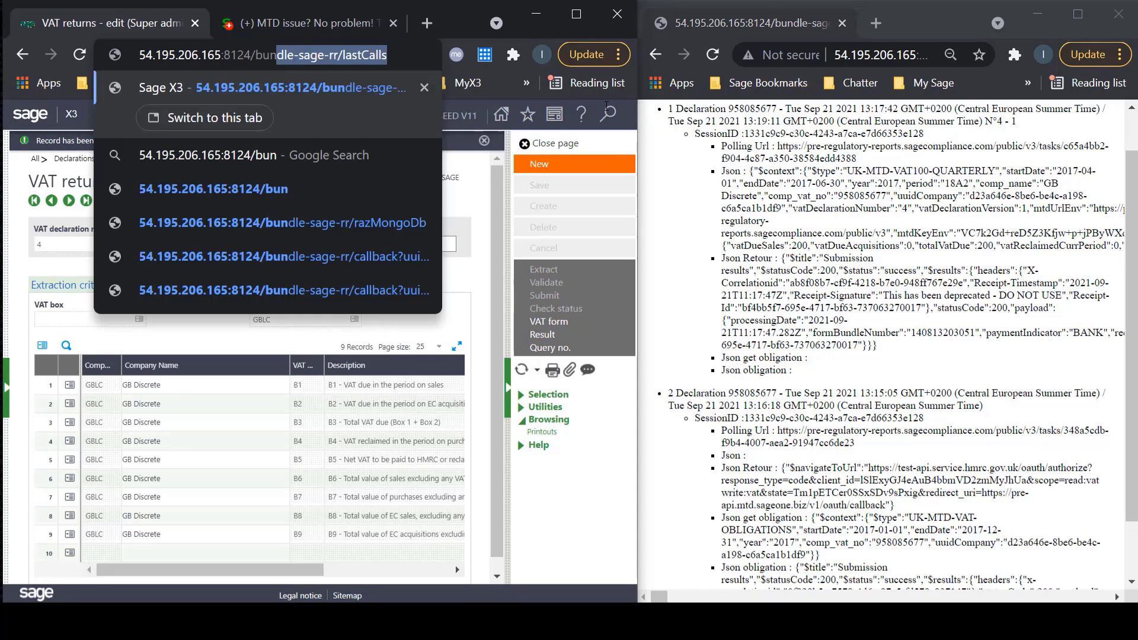
key("Down")
key("Down")
key("Down")
key("Down")
key("Up")
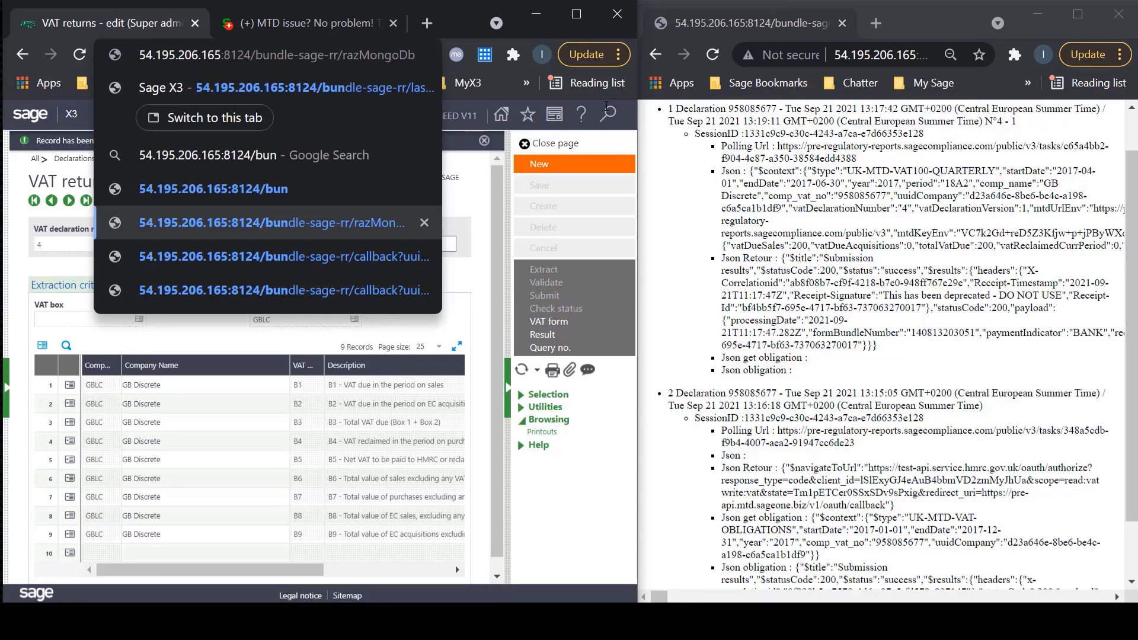
key("Return")
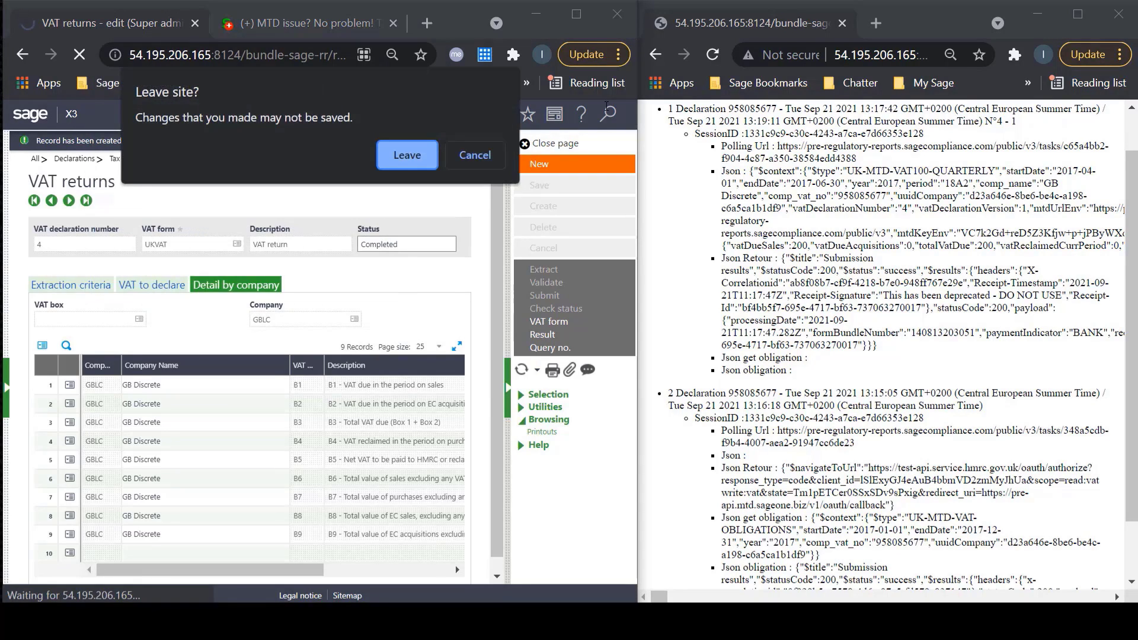
left_click(391, 161)
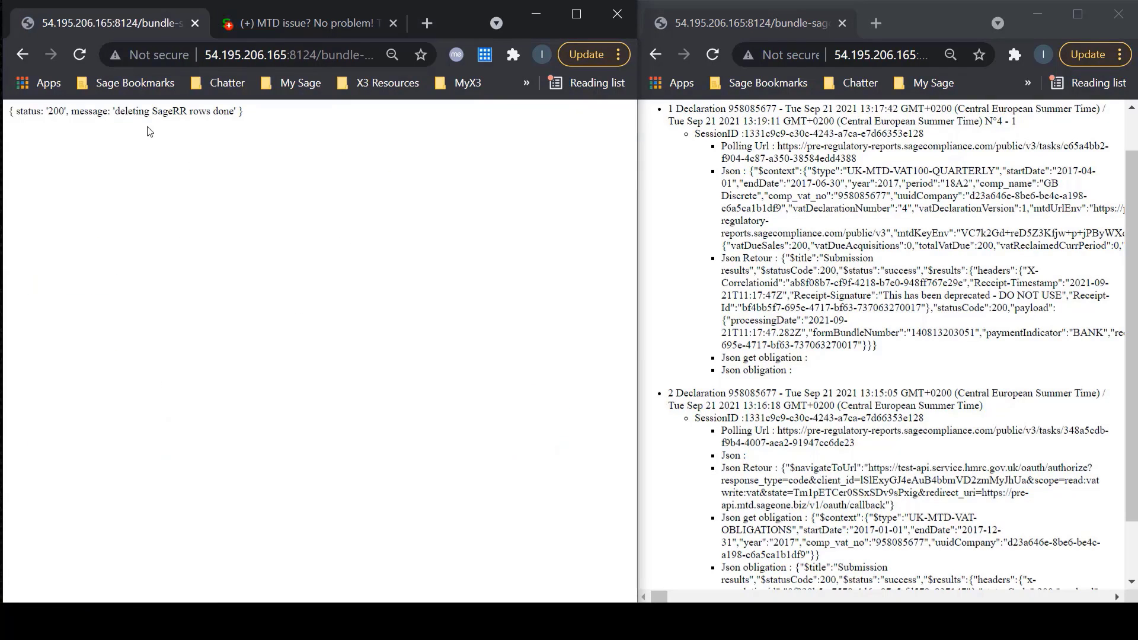
left_click(715, 45)
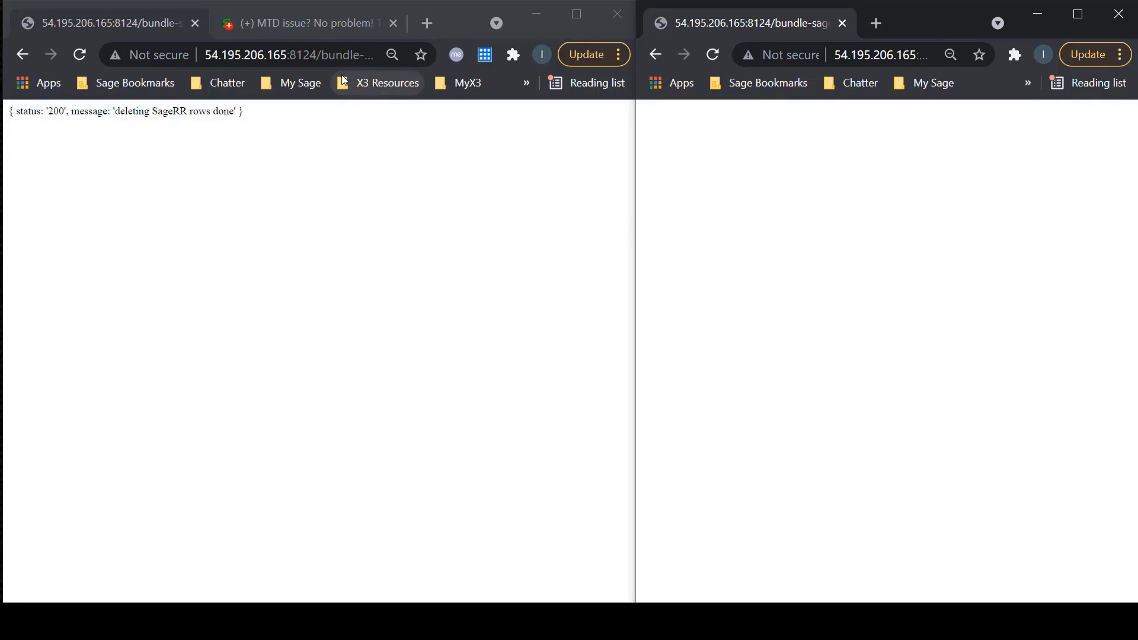
- Return to the Sage X3 start page by shortening the address to 54.195.206.165:8124/
left_click(322, 49)
left_click(321, 49)
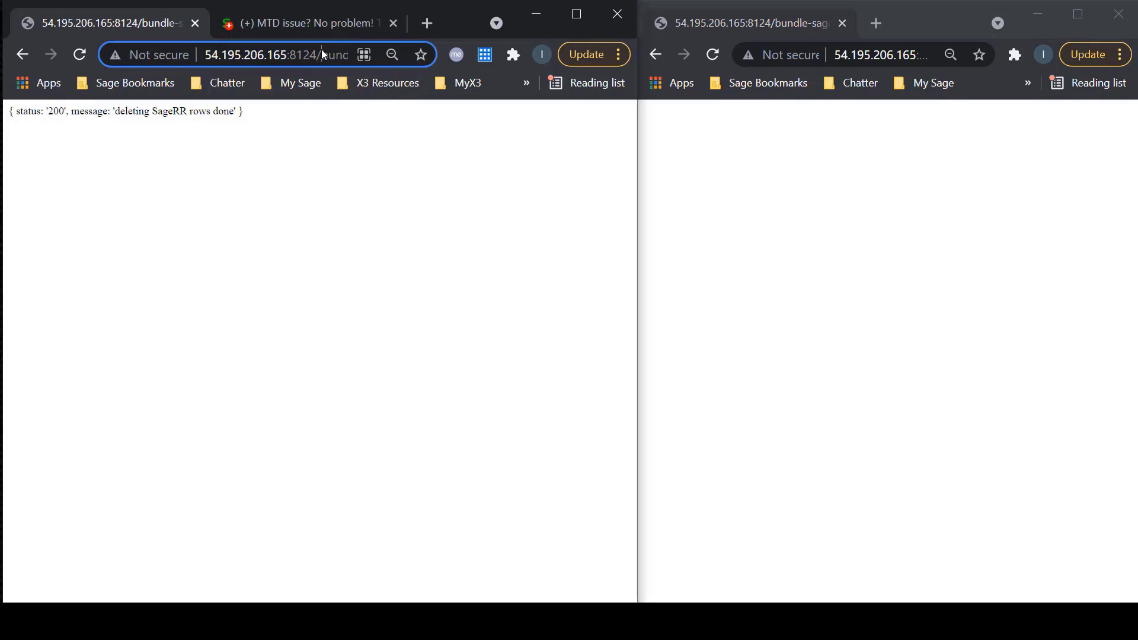
left_click_drag(322, 52, 448, 45)
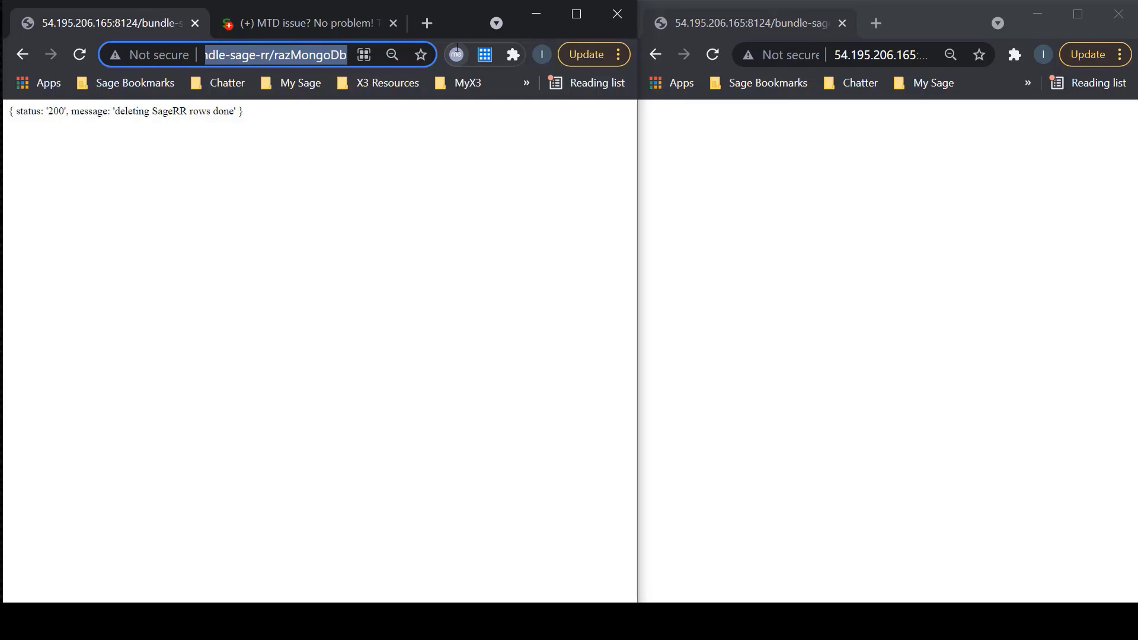
key("BackSpace")
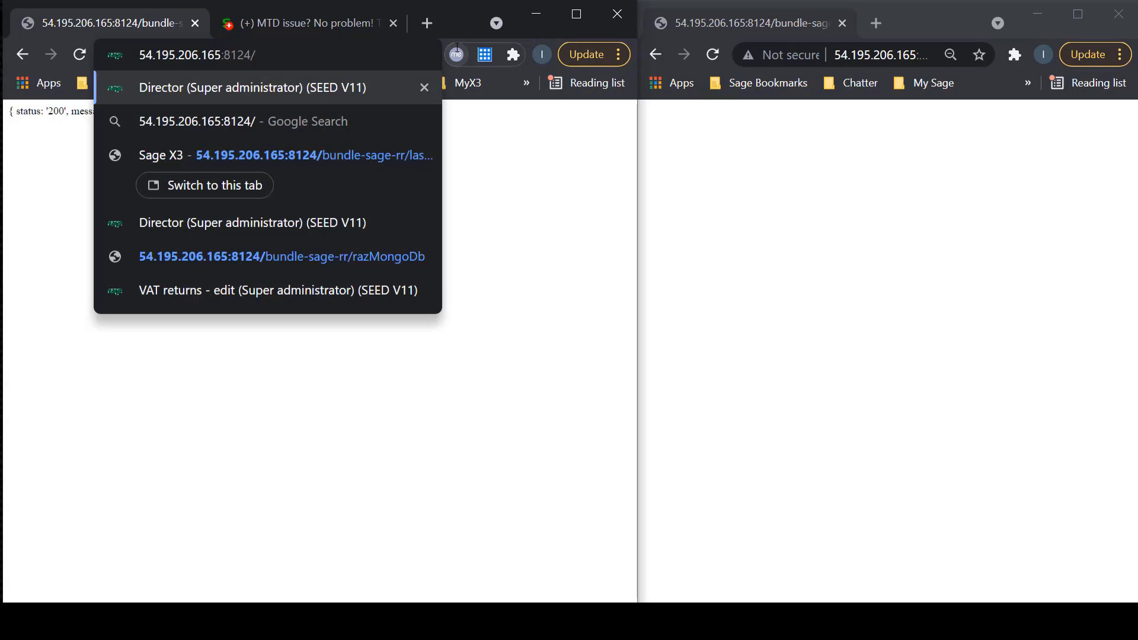
key("Return")
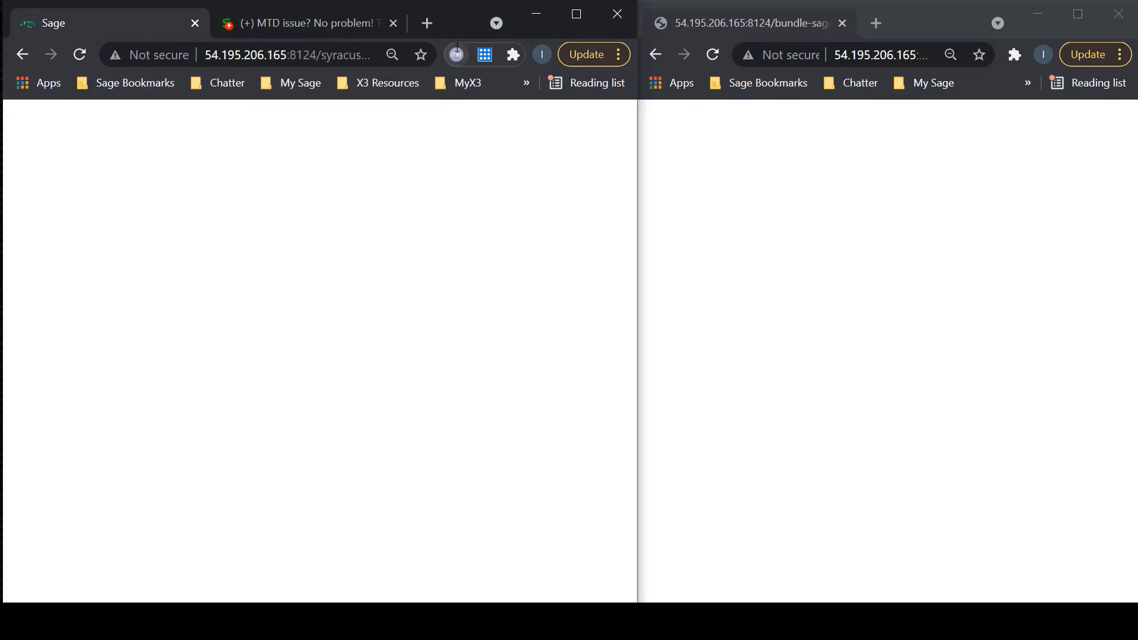